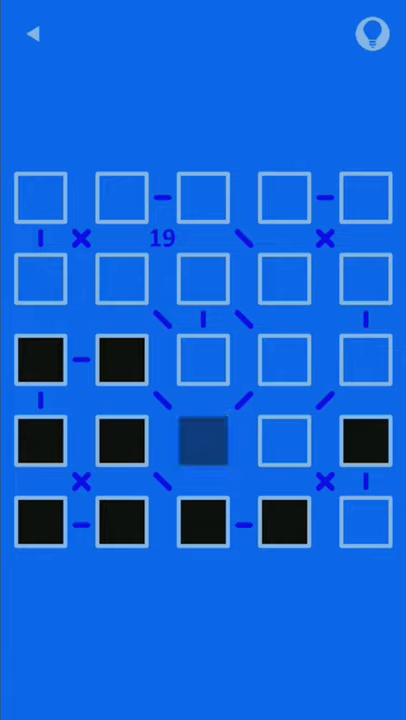
Clear the linked black tiles on the left side of level 19.
{"action": "left_click", "coordinate": [122, 360]}
{"action": "left_click", "coordinate": [41, 360]}
{"action": "left_click", "coordinate": [41, 441]}
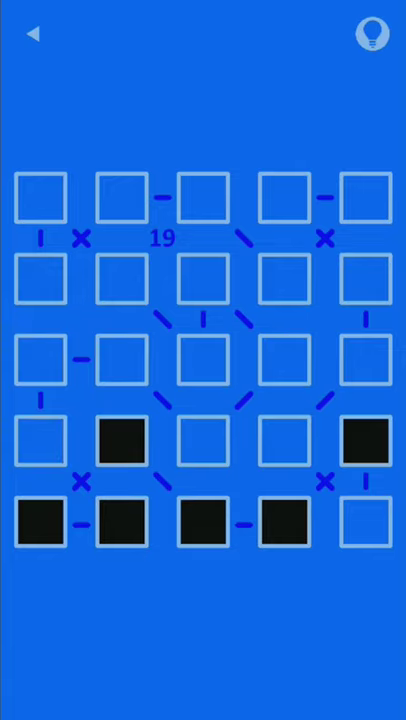
Clear the bottom-row black tiles and the last remaining tile to finish level 19.
{"action": "left_click", "coordinate": [122, 522]}
{"action": "left_click", "coordinate": [122, 441]}
{"action": "left_click", "coordinate": [41, 522]}
{"action": "left_click", "coordinate": [203, 522]}
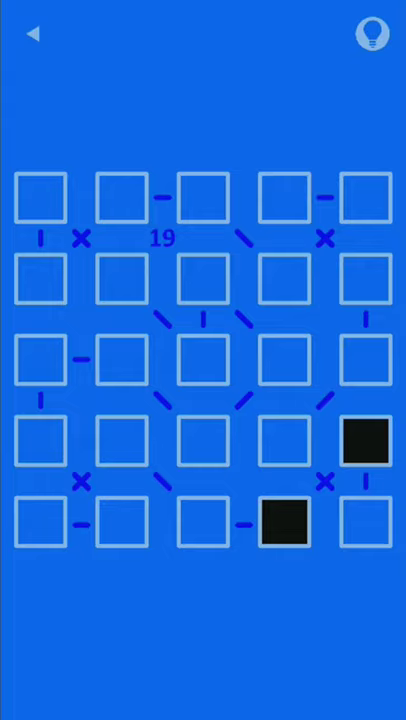
{"action": "left_click", "coordinate": [284, 522]}
{"action": "left_click", "coordinate": [366, 441]}
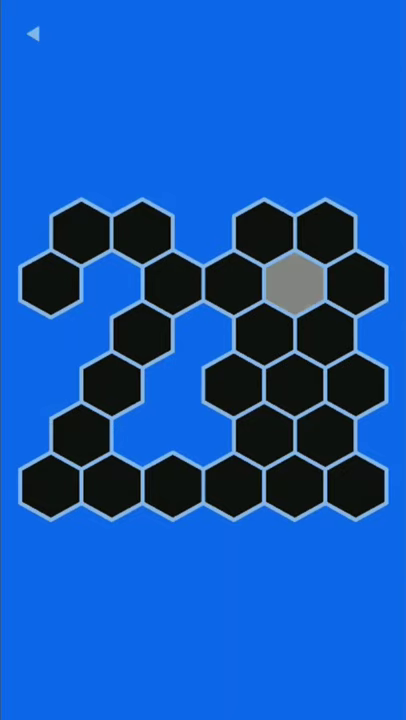
Empty the grey hint hexagon, then clear hexagons down the right side and back up left.
{"action": "left_click", "coordinate": [295, 283]}
{"action": "left_click", "coordinate": [325, 333]}
{"action": "left_click", "coordinate": [355, 383]}
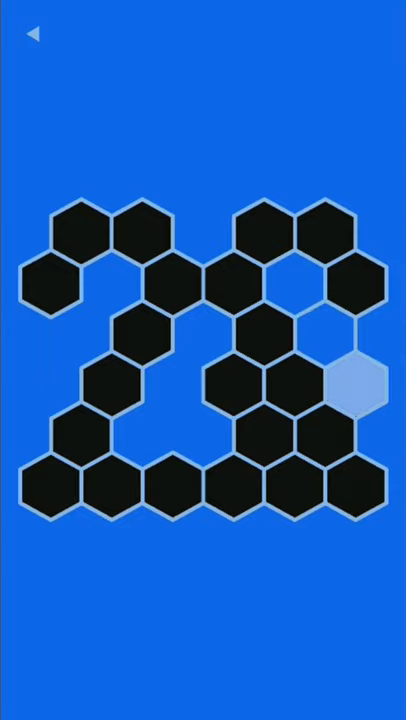
{"action": "left_click", "coordinate": [325, 437]}
{"action": "left_click", "coordinate": [355, 487]}
{"action": "left_click", "coordinate": [295, 487]}
{"action": "left_click", "coordinate": [265, 437]}
{"action": "left_click", "coordinate": [295, 383]}
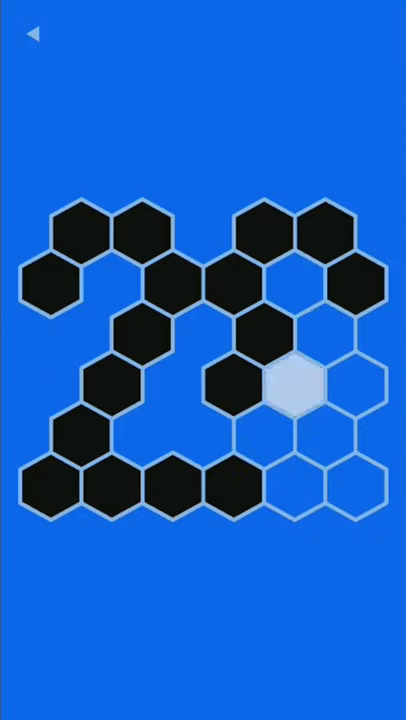
{"action": "left_click", "coordinate": [265, 333]}
{"action": "left_click", "coordinate": [235, 283]}
{"action": "left_click", "coordinate": [175, 283]}
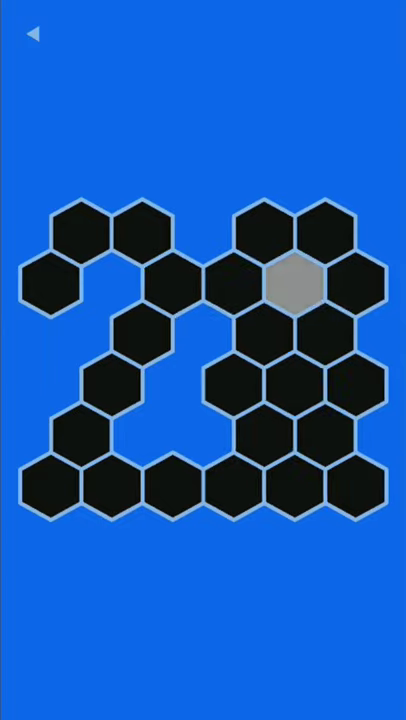
Start again from the top-right hexagons and clear a path down the right column.
{"action": "left_click", "coordinate": [265, 230]}
{"action": "left_click", "coordinate": [325, 230]}
{"action": "left_click", "coordinate": [355, 283]}
{"action": "left_click", "coordinate": [295, 283]}
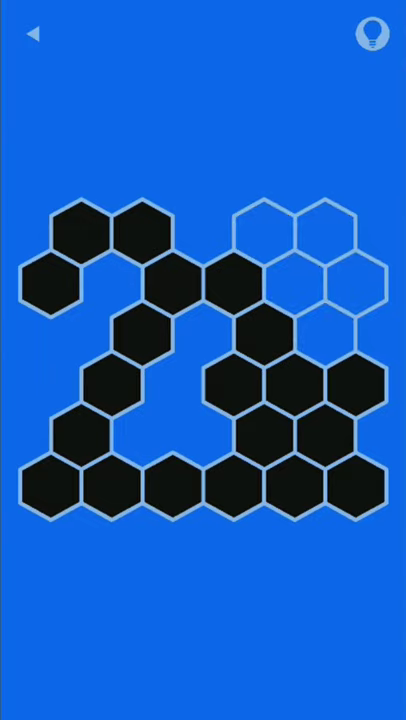
{"action": "left_click", "coordinate": [325, 333]}
{"action": "left_click", "coordinate": [355, 383]}
{"action": "left_click", "coordinate": [325, 437]}
{"action": "left_click", "coordinate": [355, 487]}
Clear hexagons from the bottom up the middle to where the two shapes join.
{"action": "left_click", "coordinate": [295, 487]}
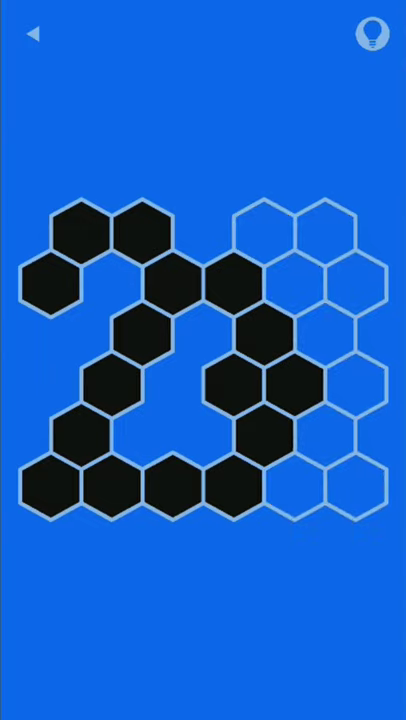
{"action": "left_click", "coordinate": [265, 437]}
{"action": "left_click", "coordinate": [295, 383]}
{"action": "left_click", "coordinate": [235, 383]}
{"action": "left_click", "coordinate": [265, 333]}
{"action": "left_click", "coordinate": [233, 283]}
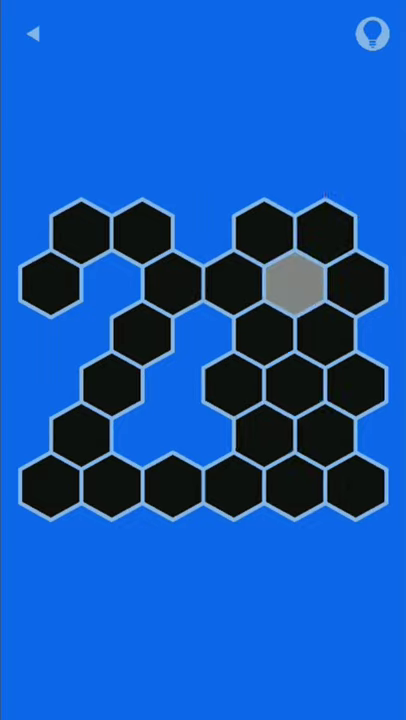
Clear a path through the right-hand hexagons ending at the lower-right corner.
{"action": "left_click", "coordinate": [235, 383]}
{"action": "left_click", "coordinate": [295, 383]}
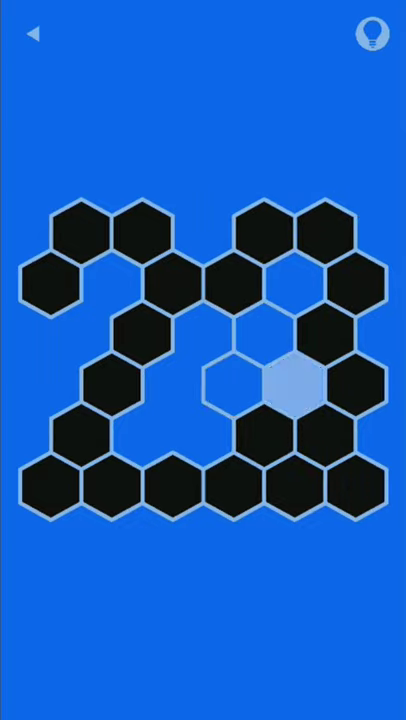
{"action": "left_click", "coordinate": [265, 437]}
{"action": "left_click", "coordinate": [235, 487]}
{"action": "left_click", "coordinate": [295, 487]}
{"action": "left_click", "coordinate": [356, 487]}
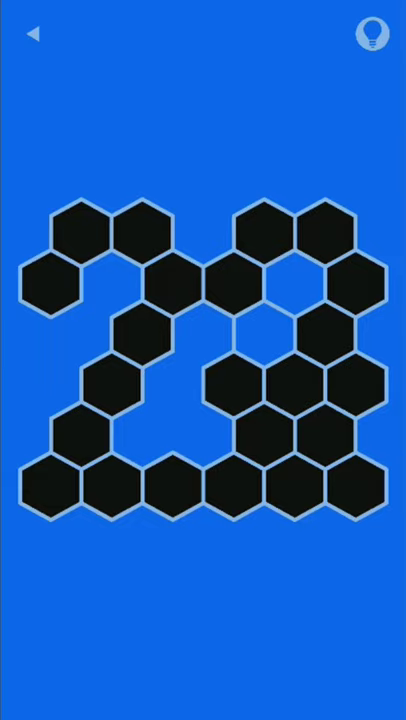
Trace paths through the right shape, then reset the board and empty the hint hexagon.
{"action": "left_click_drag", "start_coordinate": [263, 231], "coordinate": [355, 384]}
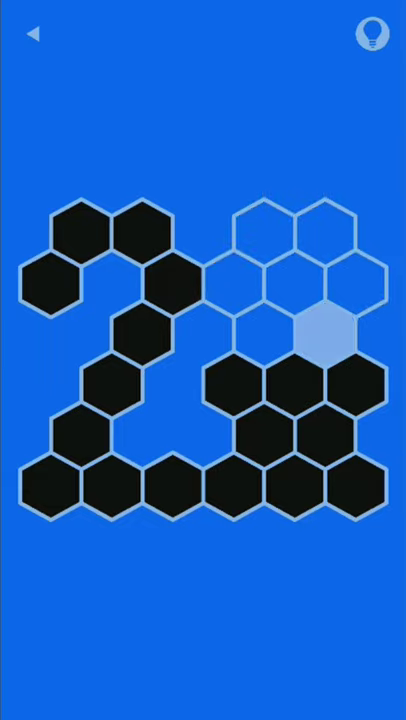
{"action": "mouse_move", "coordinate": [325, 432]}
{"action": "left_mouse_down"}
{"action": "mouse_move", "coordinate": [355, 485]}
{"action": "mouse_move", "coordinate": [295, 485]}
{"action": "mouse_move", "coordinate": [233, 385]}
{"action": "mouse_move", "coordinate": [295, 385]}
{"action": "left_mouse_up"}
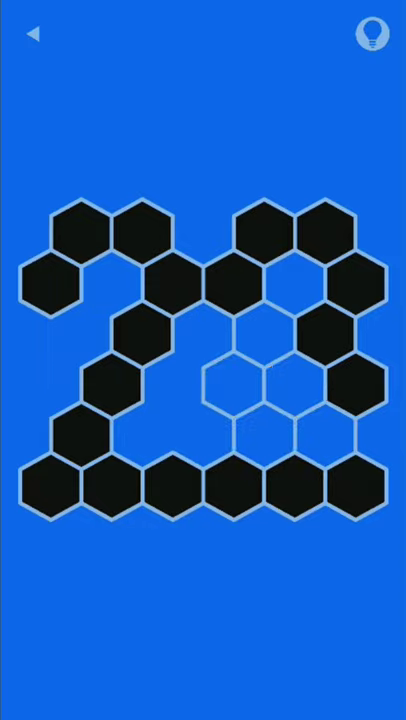
{"action": "left_click", "coordinate": [295, 485]}
{"action": "left_click", "coordinate": [295, 283]}
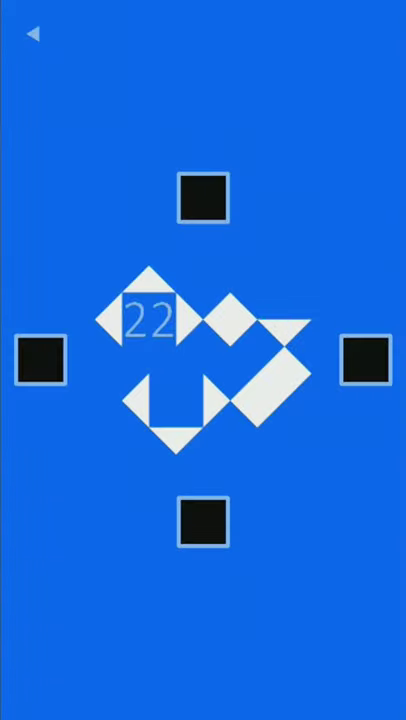
Quit level 22 with the top-left back arrow to reach the title screen.
{"action": "left_click", "coordinate": [32, 33]}
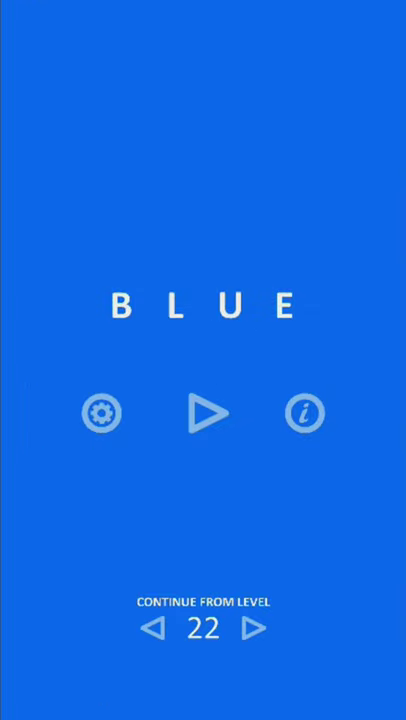
Open the game settings from the title screen.
{"action": "left_click", "coordinate": [101, 413]}
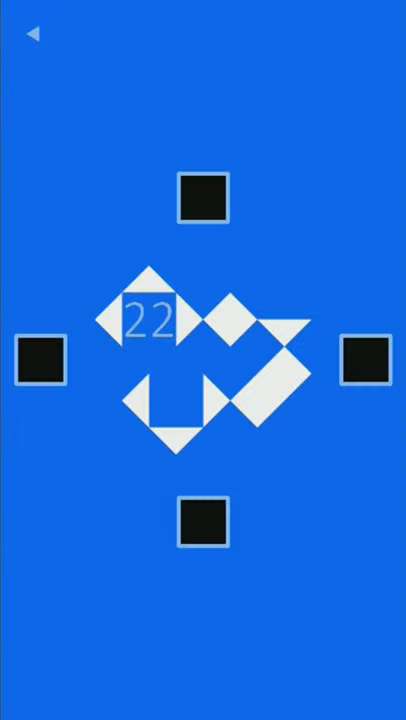
Remove the triangles around the number 22, after toggling the left triangle once.
{"action": "left_click", "coordinate": [108, 320]}
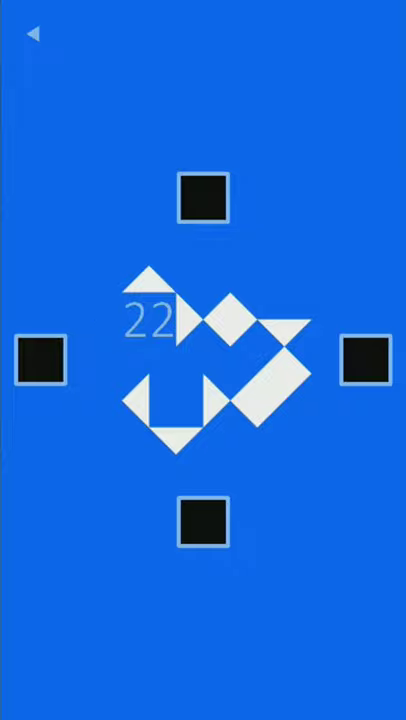
{"action": "left_click", "coordinate": [110, 320]}
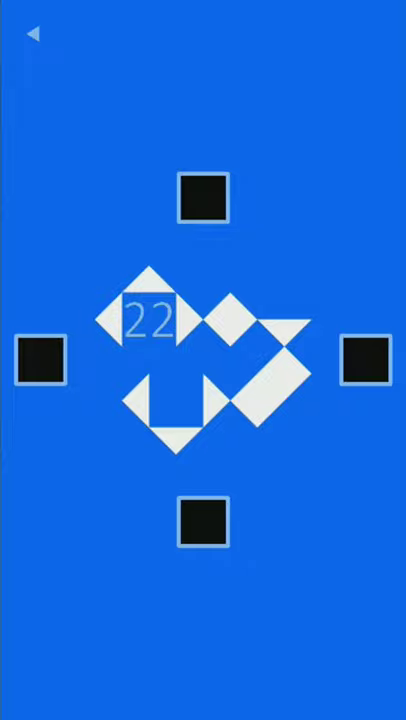
{"action": "left_click", "coordinate": [108, 320]}
{"action": "left_click", "coordinate": [150, 285]}
{"action": "left_click", "coordinate": [188, 320]}
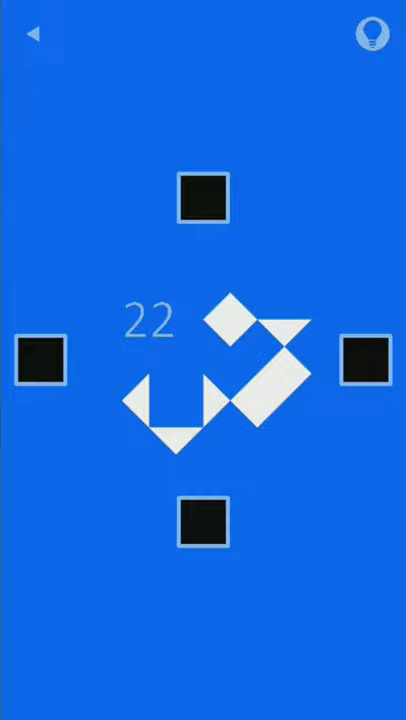
Turn the upper diamond into a triangle, trim the right pieces, and press the top square.
{"action": "left_click", "coordinate": [230, 320]}
{"action": "left_click", "coordinate": [245, 322]}
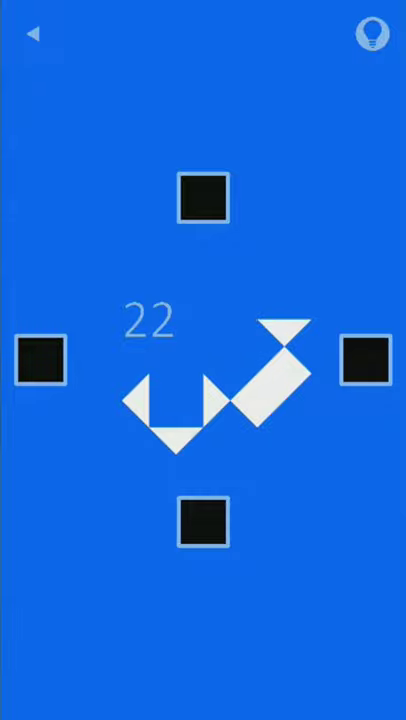
{"action": "left_click", "coordinate": [285, 335]}
{"action": "left_click", "coordinate": [203, 197]}
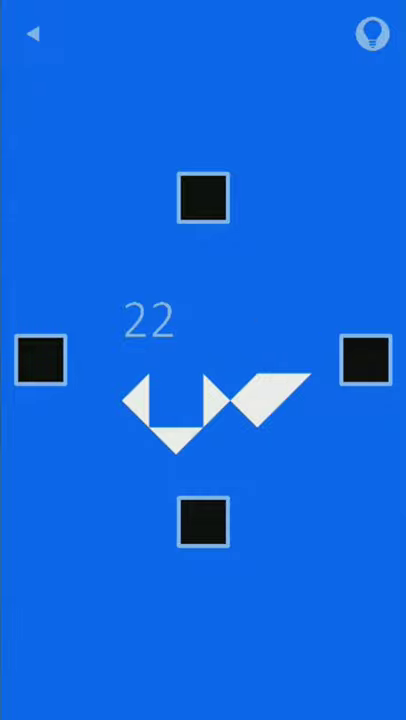
{"action": "left_click", "coordinate": [265, 398]}
{"action": "left_click", "coordinate": [203, 197]}
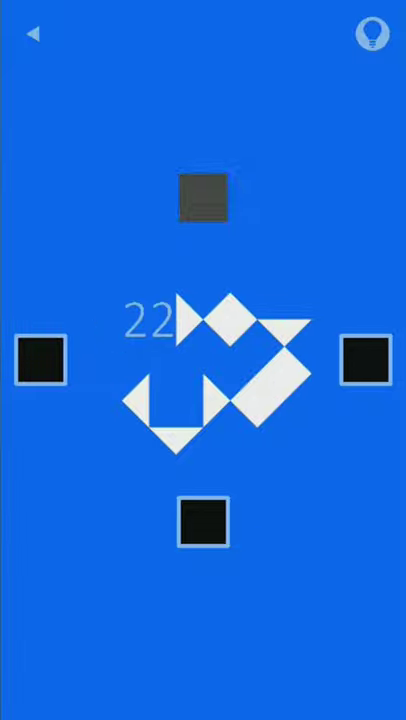
Remove triangles beside the number and at the top right, shrinking the right piece.
{"action": "left_click", "coordinate": [203, 196]}
{"action": "left_click", "coordinate": [41, 360]}
{"action": "left_click", "coordinate": [365, 360]}
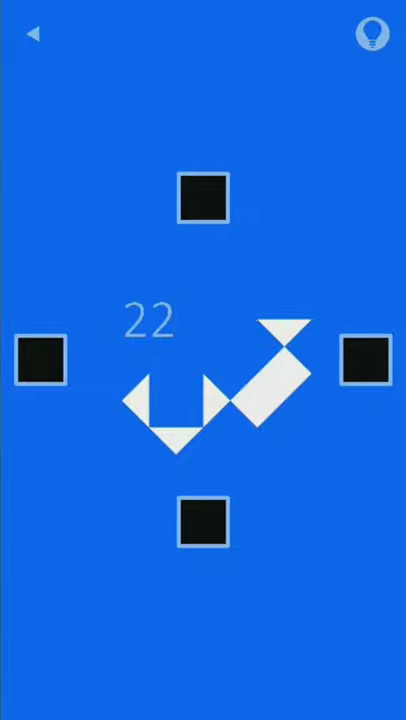
{"action": "left_click", "coordinate": [203, 521]}
{"action": "left_click", "coordinate": [203, 196]}
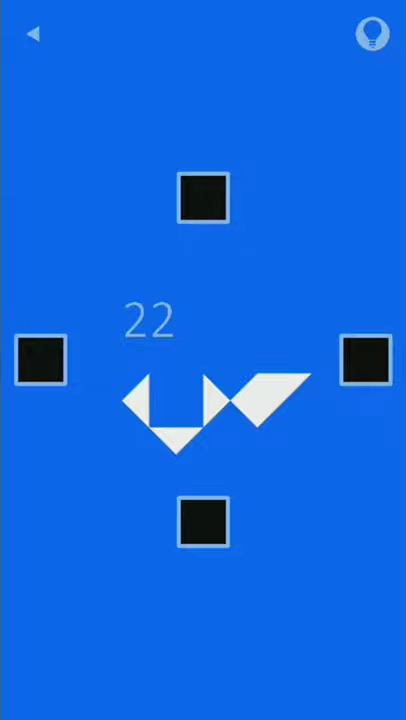
{"action": "left_click", "coordinate": [203, 521]}
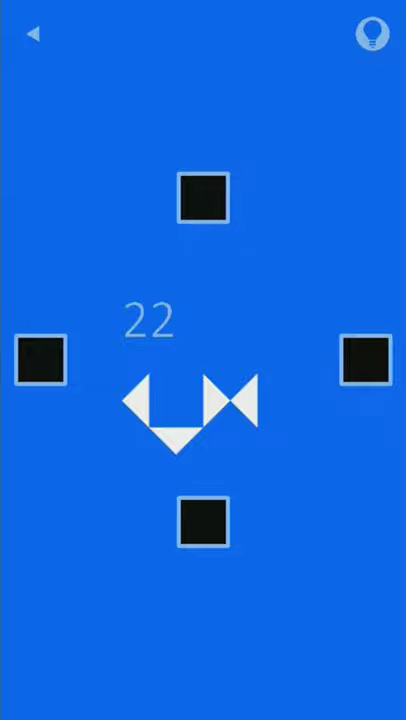
Clear every remaining piece except the left triangle.
{"action": "left_click", "coordinate": [365, 360]}
{"action": "left_click", "coordinate": [203, 196]}
{"action": "left_click", "coordinate": [203, 521]}
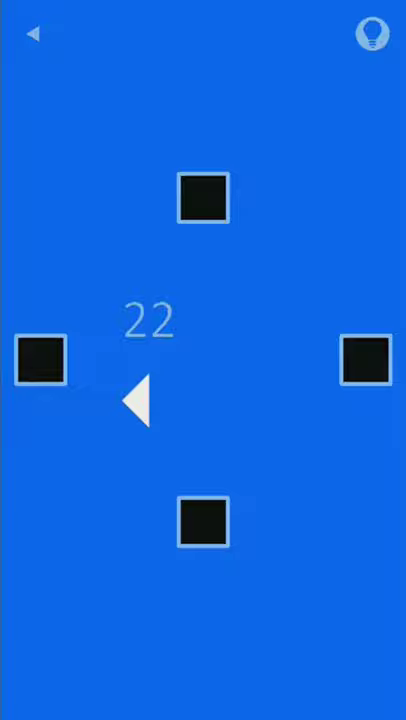